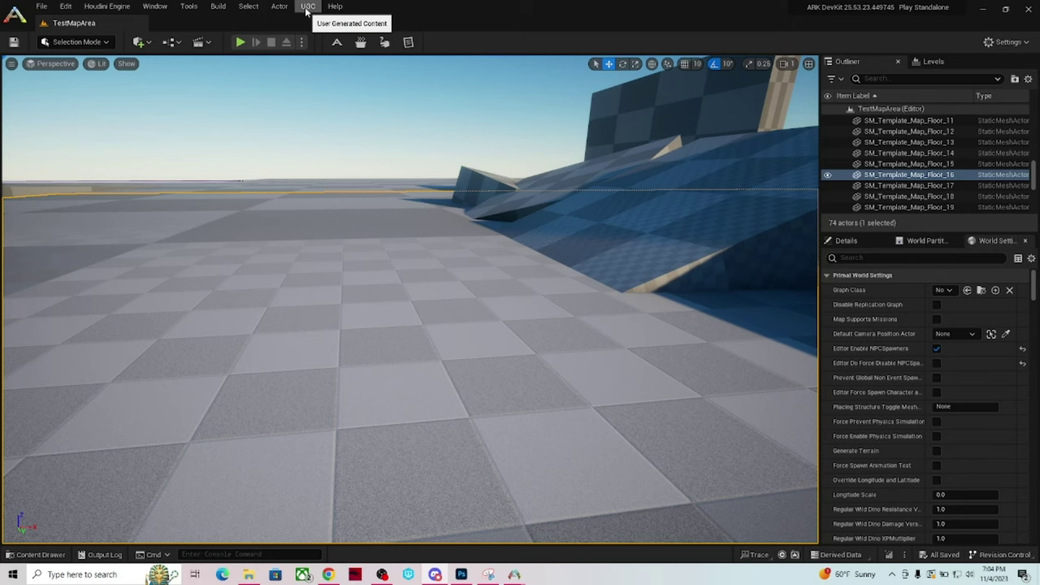
# - Start creating a new ARK mod from the NewStructureMod template
pyautogui.click(307, 7)
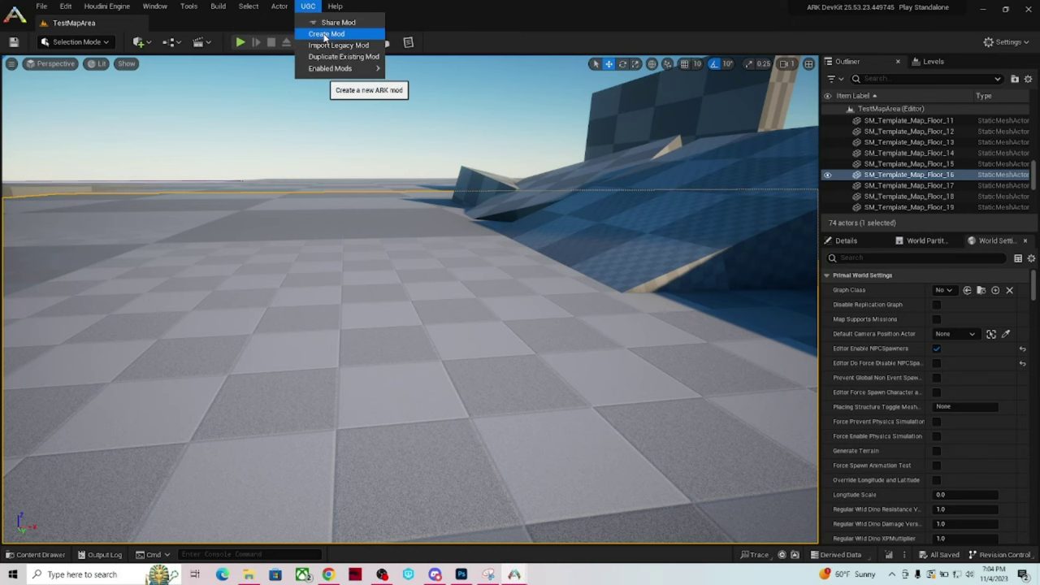
pyautogui.click(325, 34)
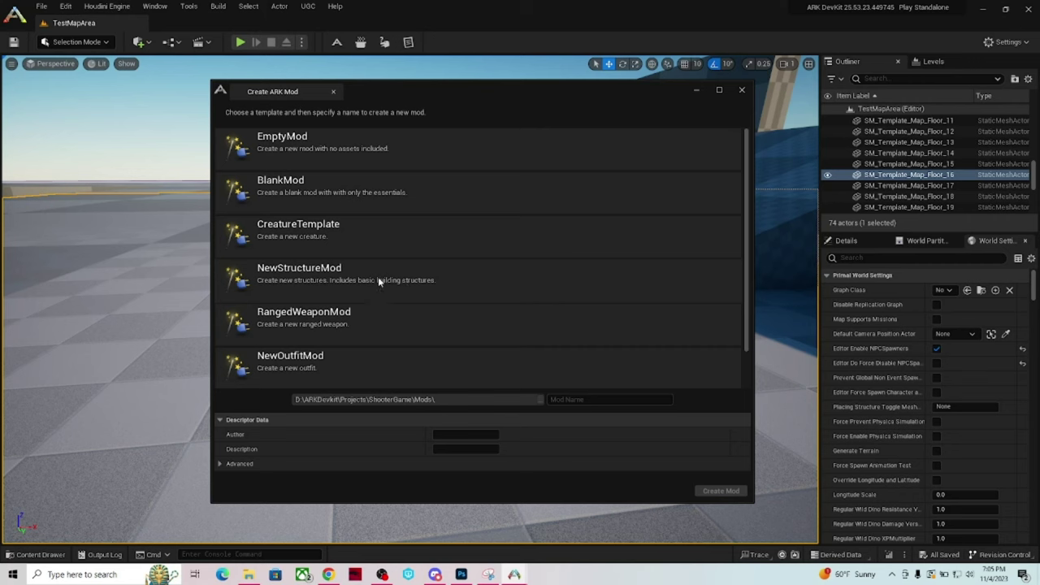
pyautogui.click(416, 281)
# - Name the new mod UltraMegaStorage
pyautogui.click(631, 400)
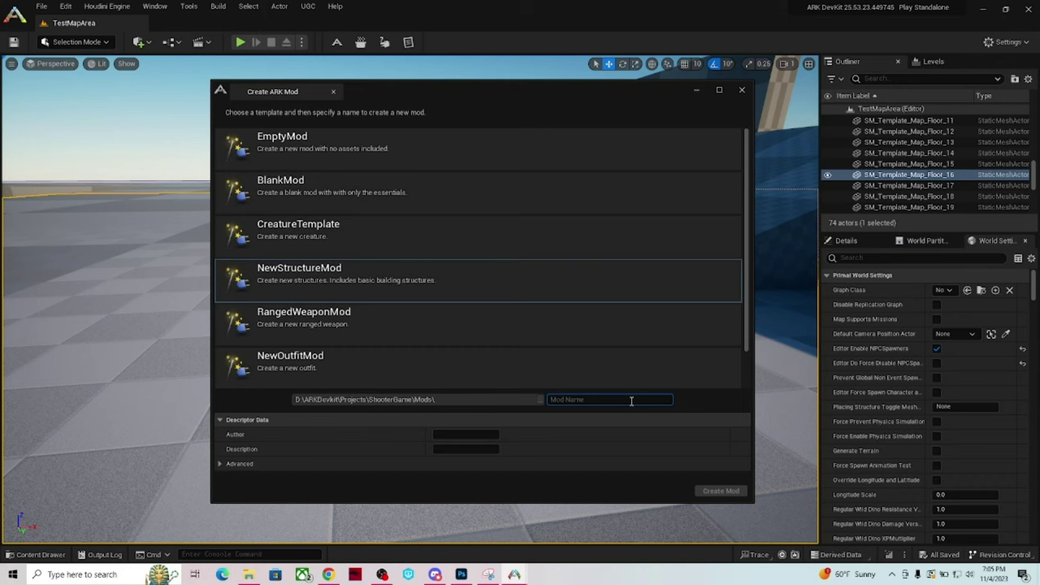
pyautogui.write('ul')
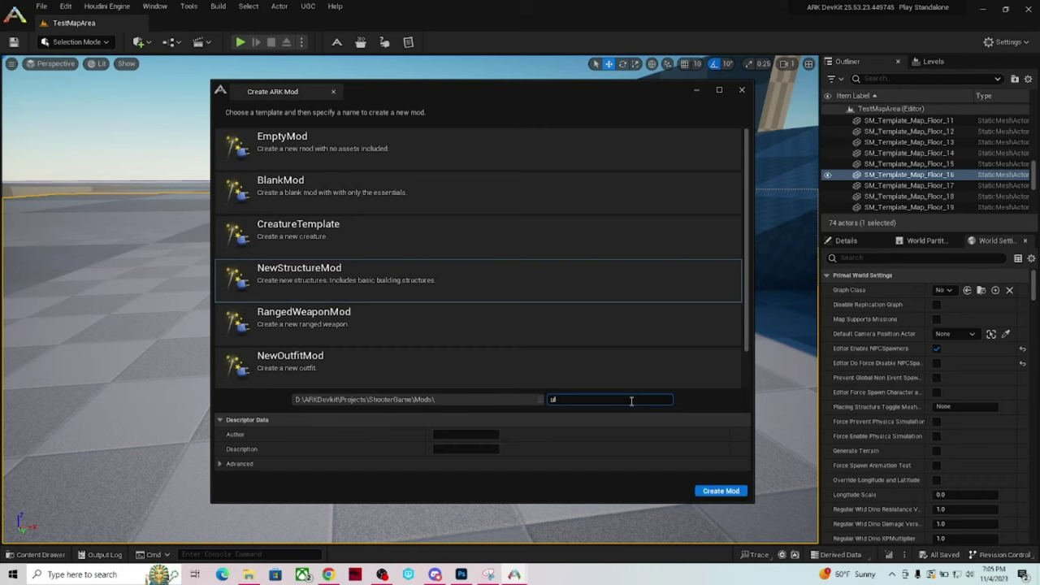
pyautogui.press('BackSpace')
pyautogui.press('BackSpace')
pyautogui.write('UltraMegaStorage')
pyautogui.click(495, 435)
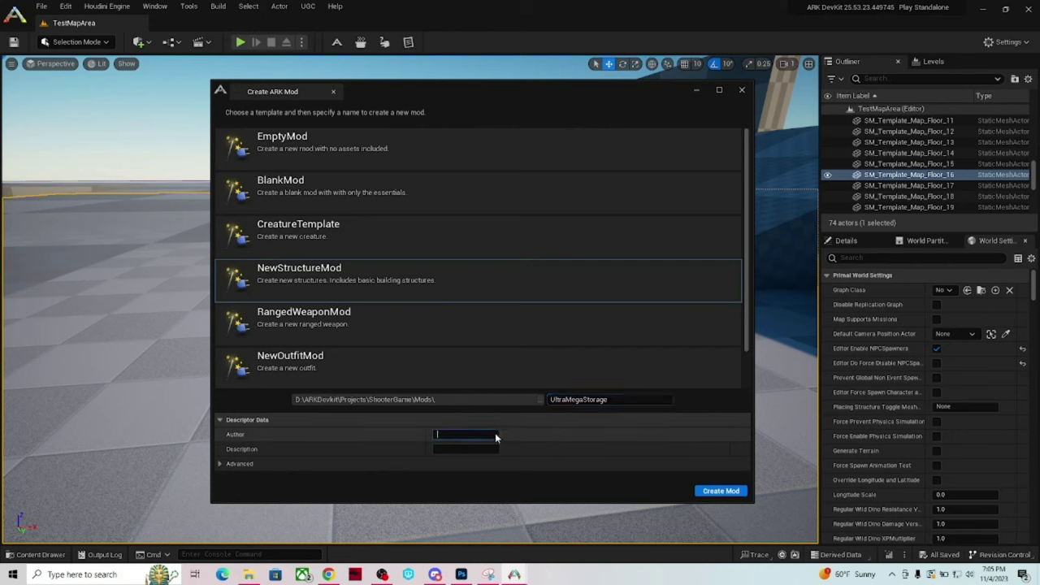
# - Enter the author name and the description 'Storage pieces with Ultra Mega capacity, and greater health.'
pyautogui.write('Trix3r')
pyautogui.click(481, 450)
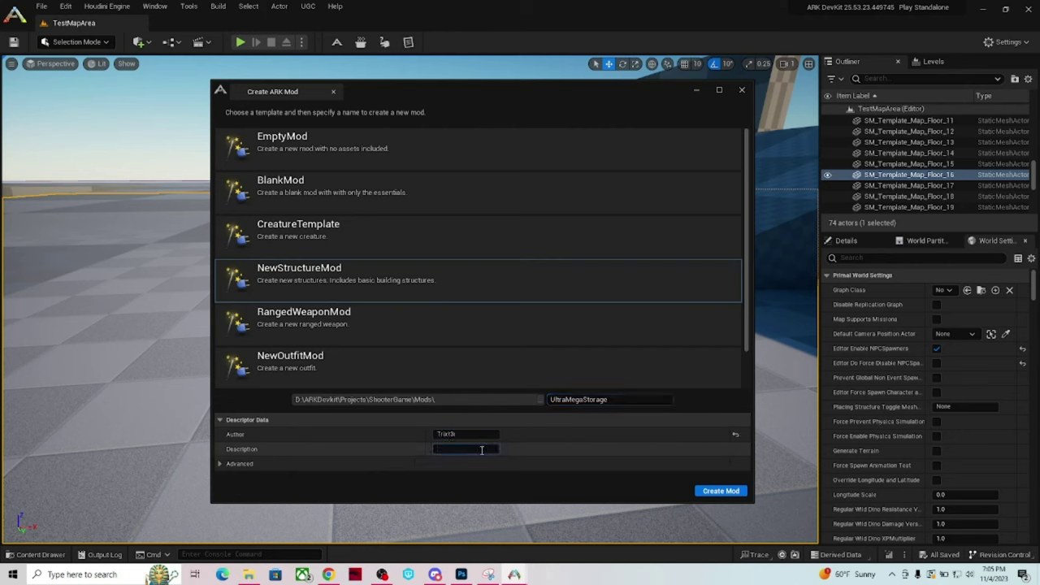
pyautogui.write('Storage')
pyautogui.write(' pieces')
pyautogui.write(' with')
pyautogui.write(' Ultra Me')
pyautogui.write('ga S')
pyautogui.write('apacity, and')
pyautogui.write(' greate')
pyautogui.write('r health.')
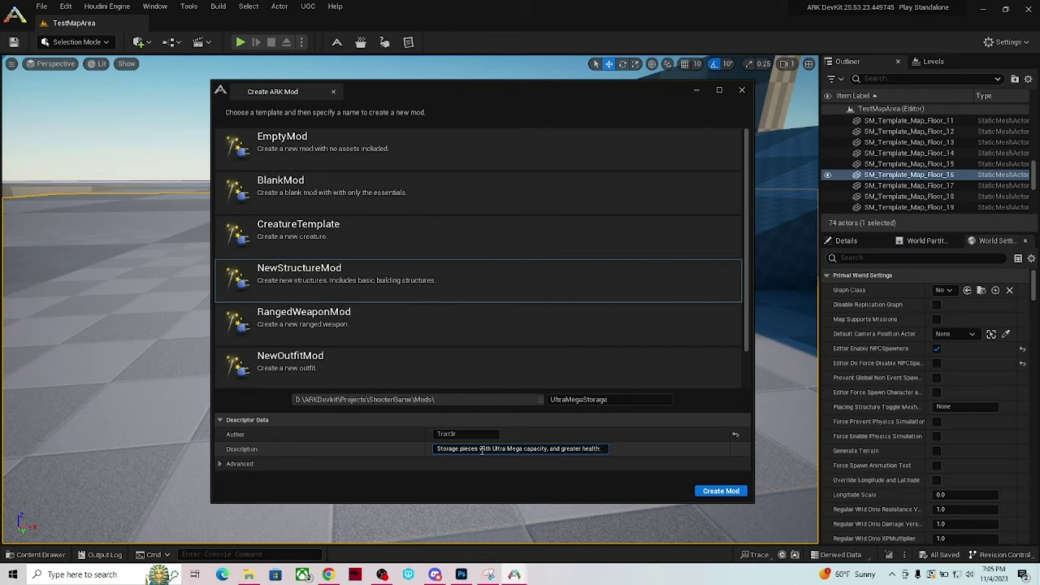
pyautogui.press('Return')
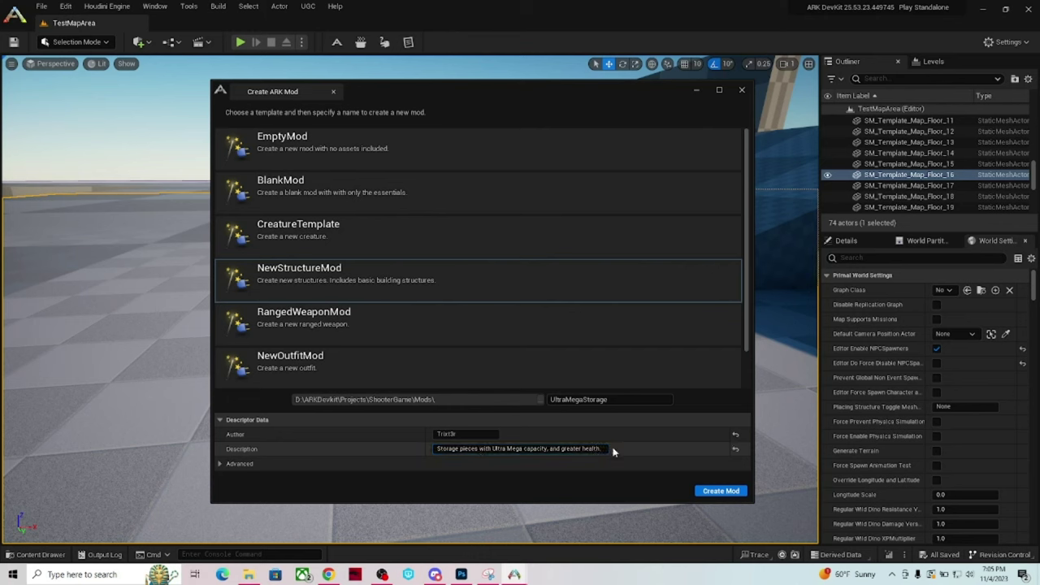
# - Review the Advanced options, leaving beta unchecked, and create the UltraMegaStorage mod
pyautogui.click(221, 465)
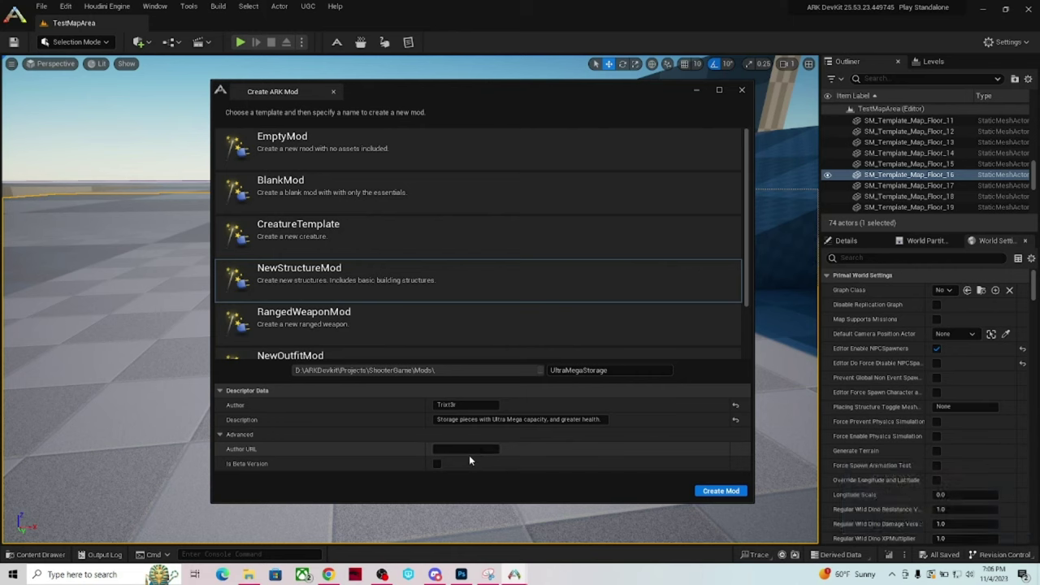
pyautogui.click(232, 434)
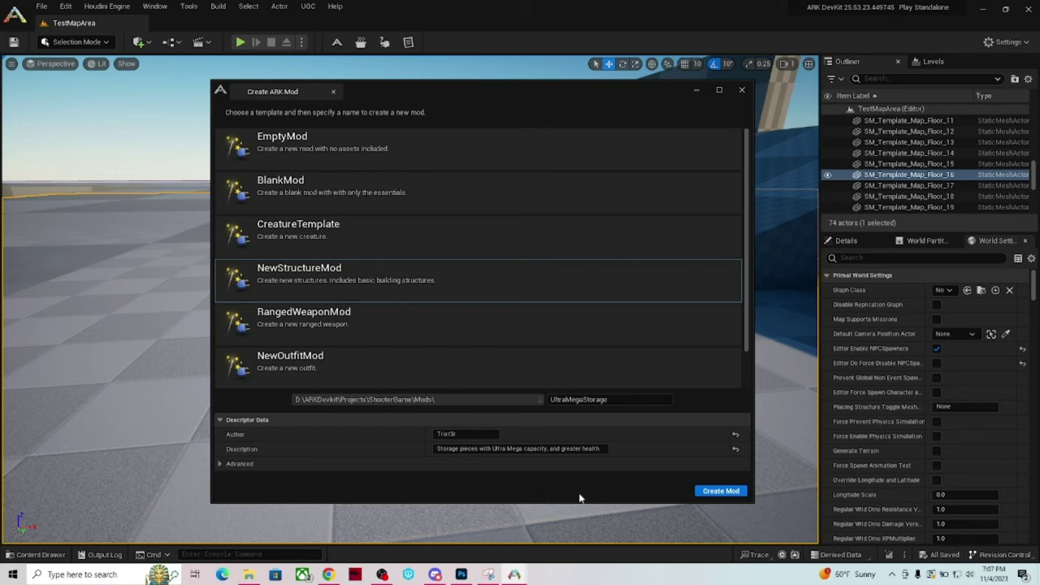
pyautogui.click(718, 492)
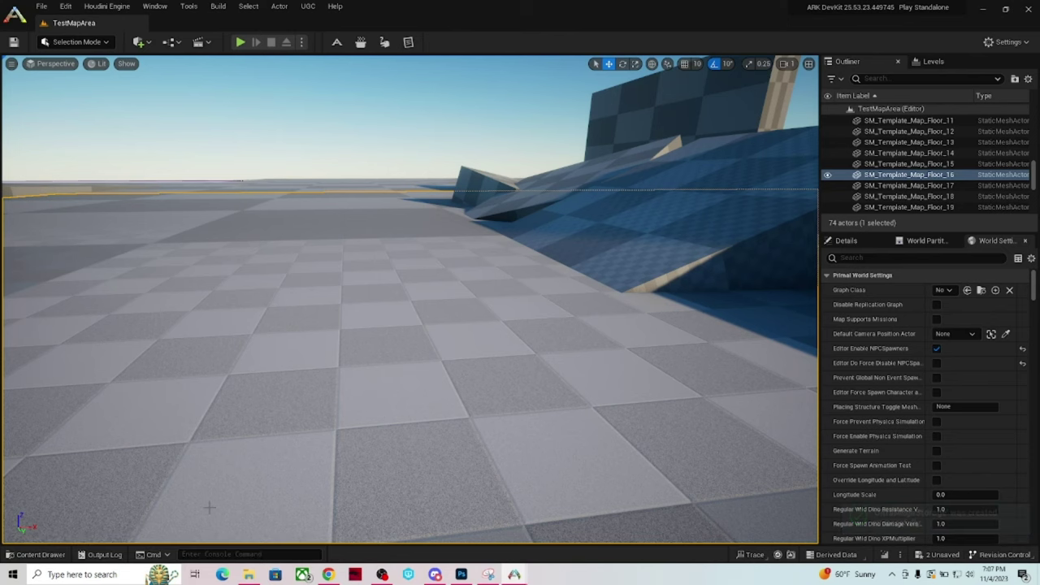
# - Browse the mod's content and open the TestMapArea_NSM test level
pyautogui.hotkey('ctrl', 'space')
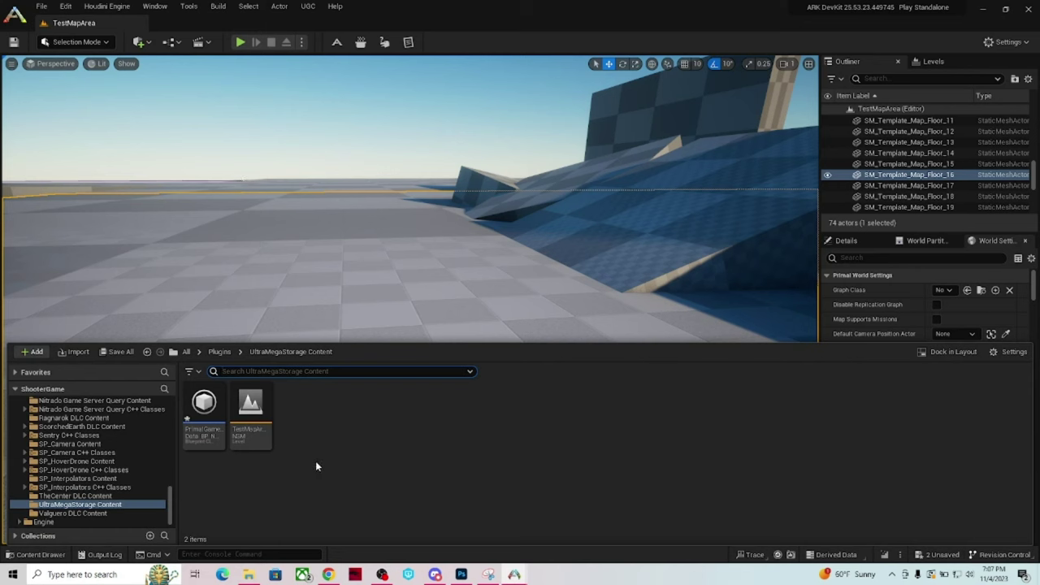
pyautogui.rightClick(213, 423)
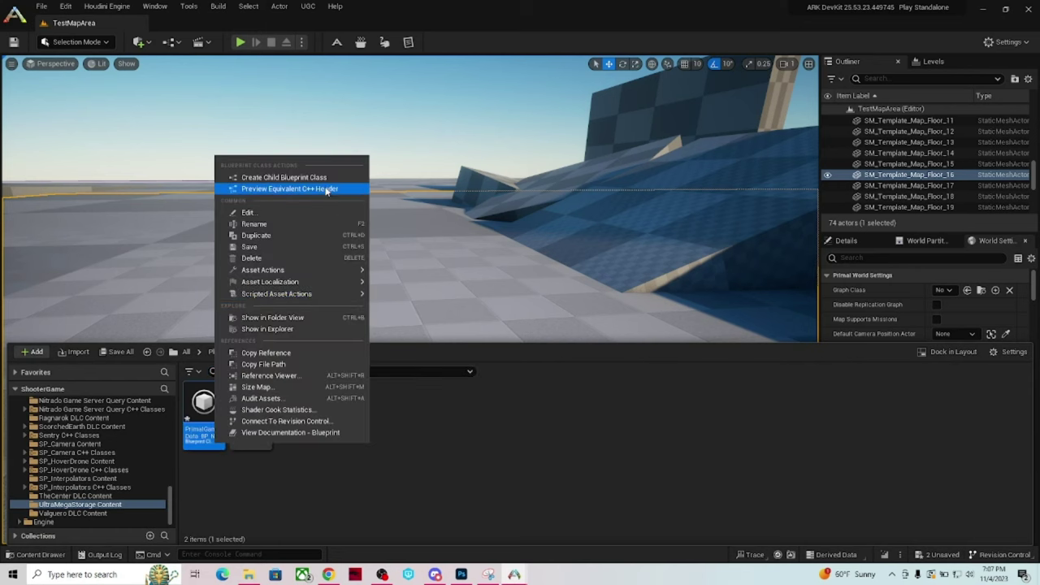
pyautogui.click(377, 463)
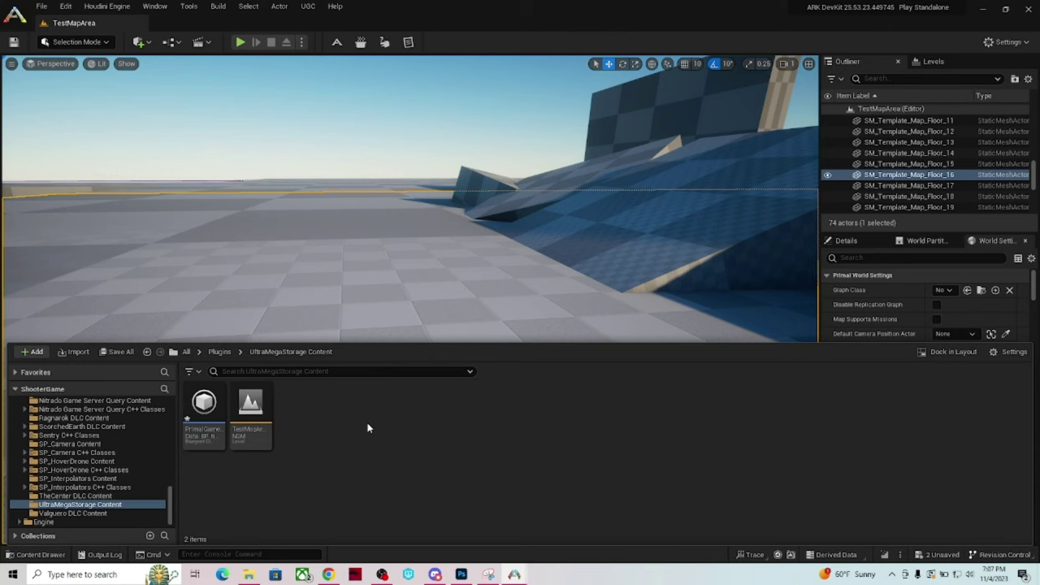
pyautogui.rightClick(368, 427)
pyautogui.click(364, 445)
pyautogui.doubleClick(262, 439)
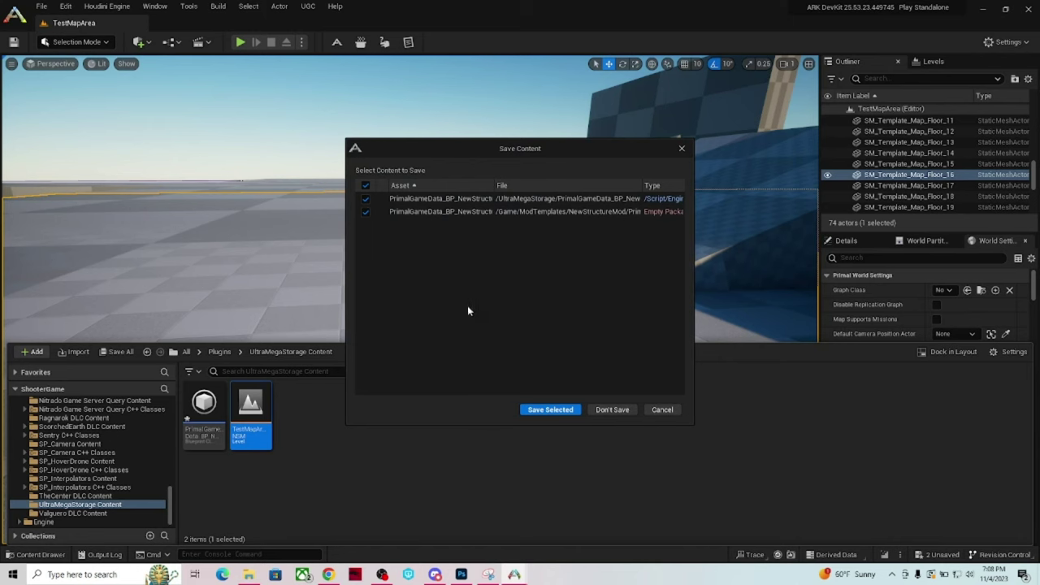
# - Save the PrimalGameData assets, load the test level, and close the content drawer
pyautogui.click(552, 412)
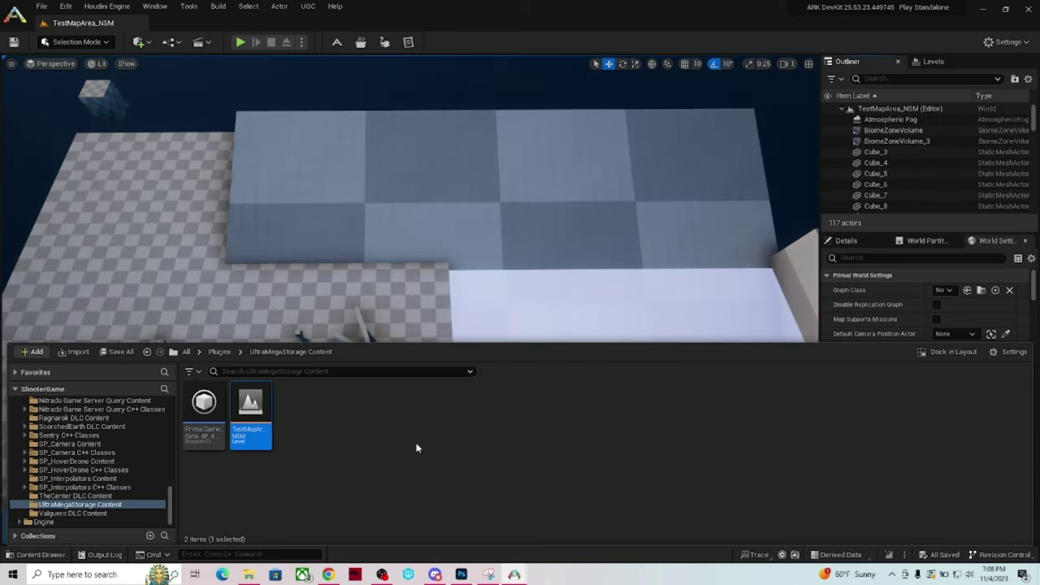
pyautogui.moveTo(504, 306); pyautogui.dragTo(508, 269, button='right')
pyautogui.hotkey('ctrl', 'space')
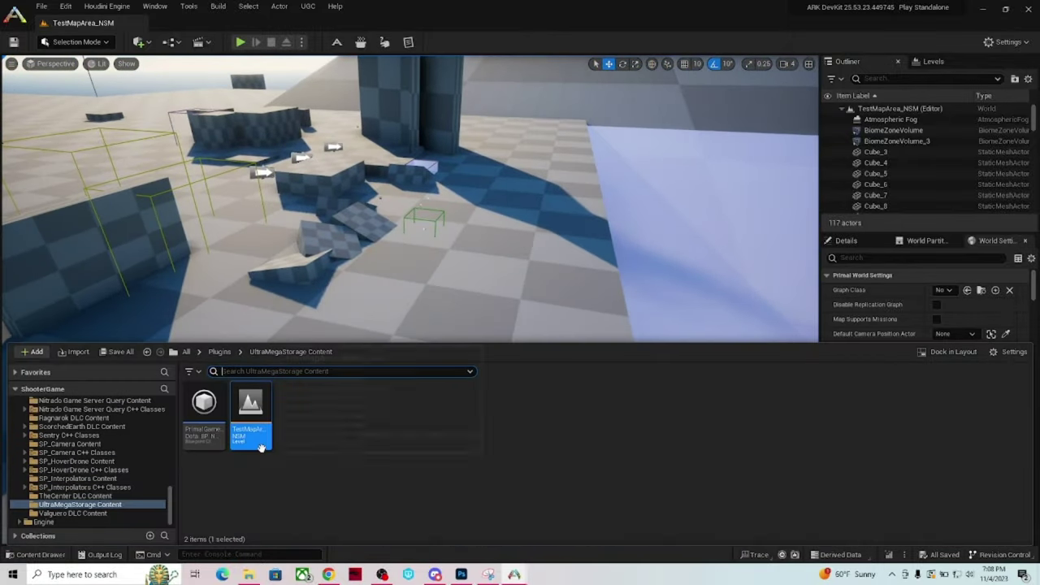
pyautogui.moveTo(211, 439)
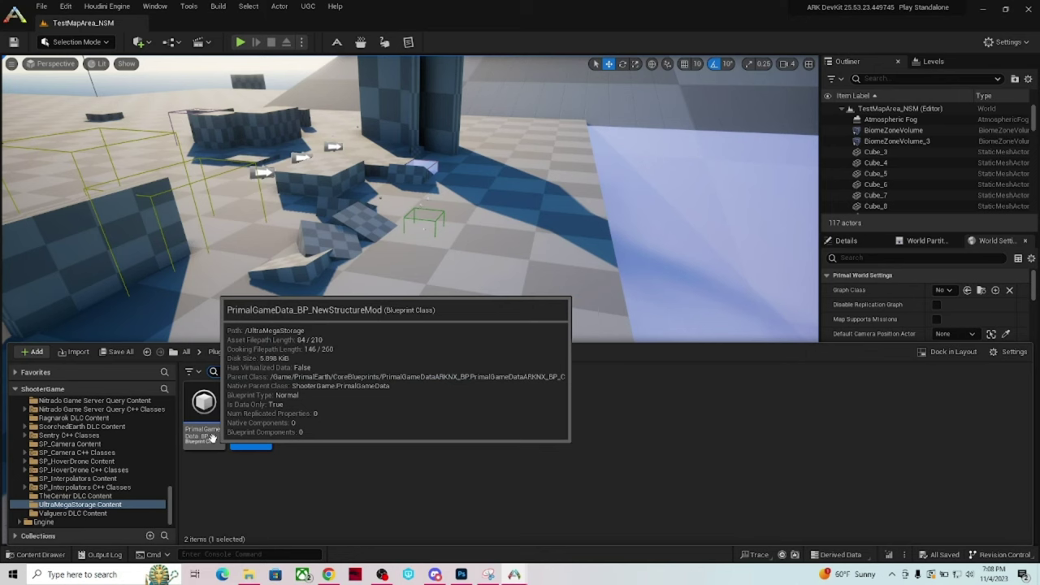
pyautogui.moveTo(252, 439)
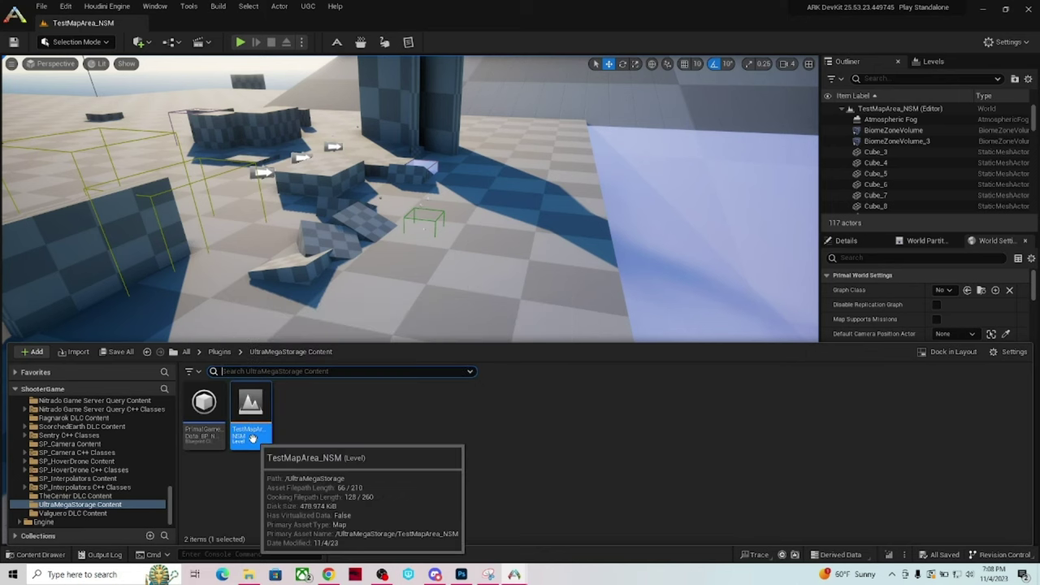
pyautogui.click(462, 286)
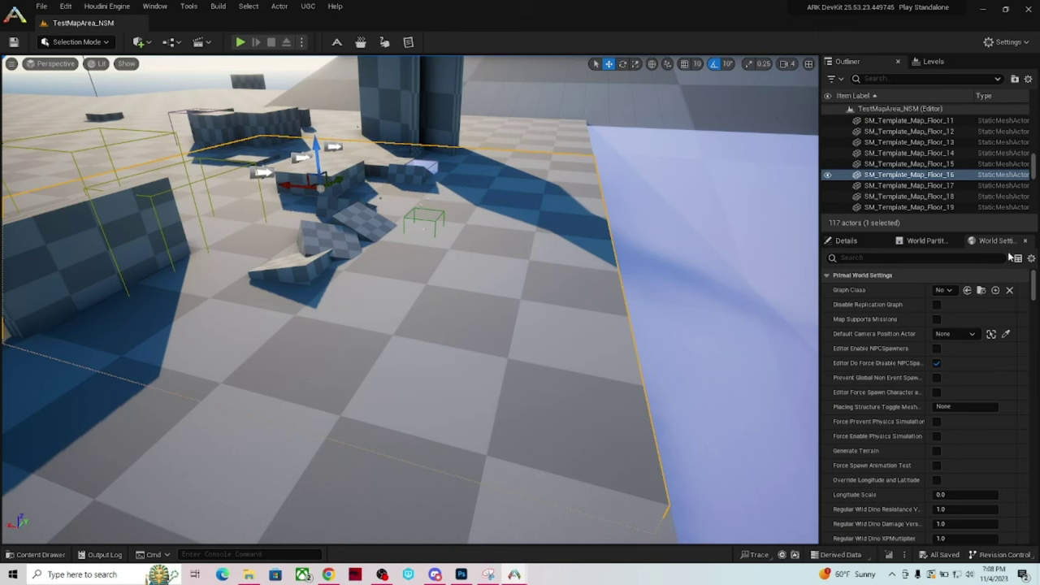
# - Search World Settings for 'primal game' and locate the override's PrimalGameData blueprint
pyautogui.click(925, 258)
pyautogui.write('primal game')
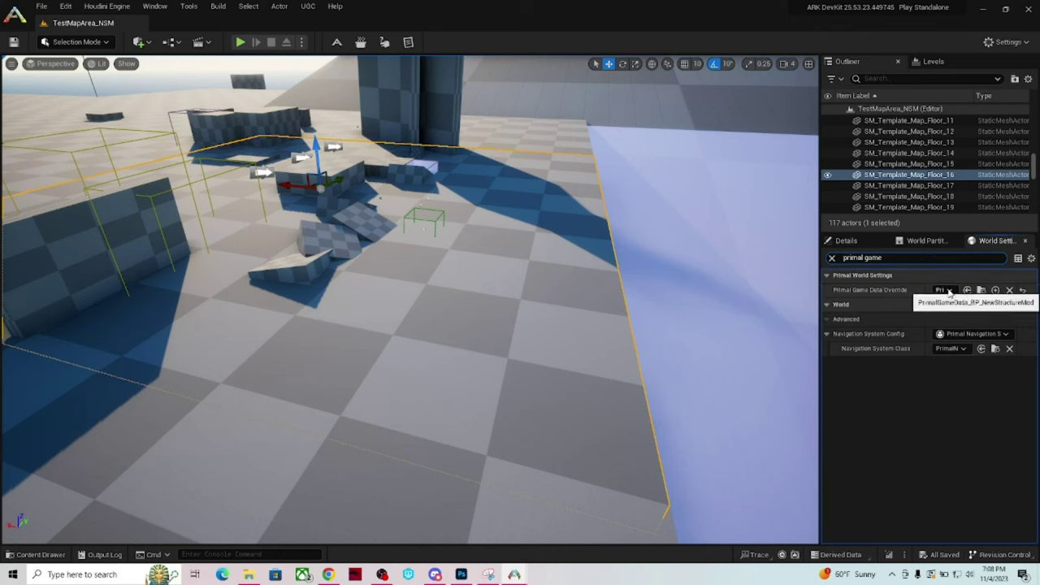
pyautogui.click(981, 290)
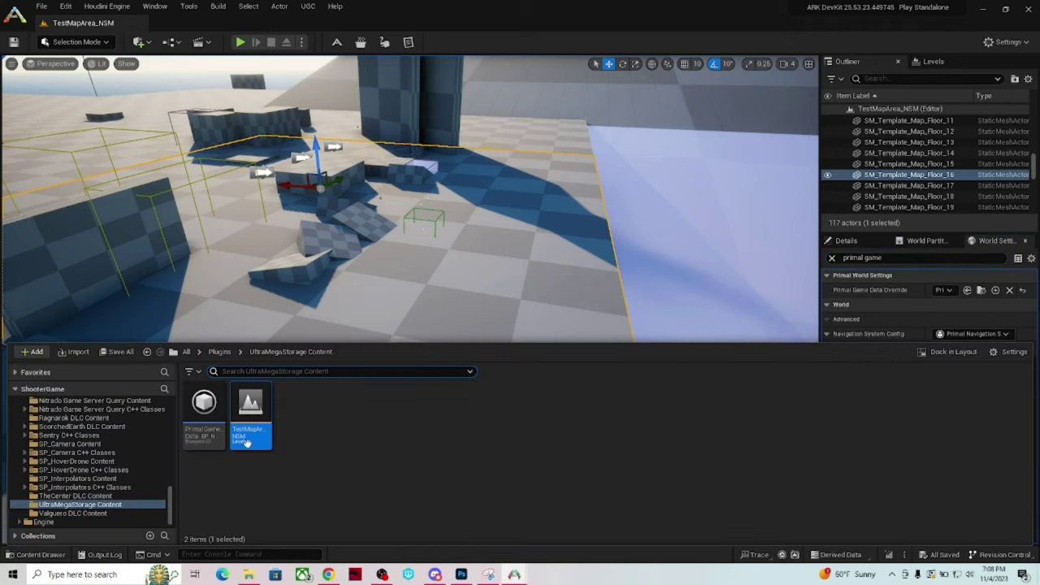
# - Rename the blueprint to PrimalGameData_BP_UltraMegaStorage
pyautogui.press('F2')
pyautogui.write('Structure')
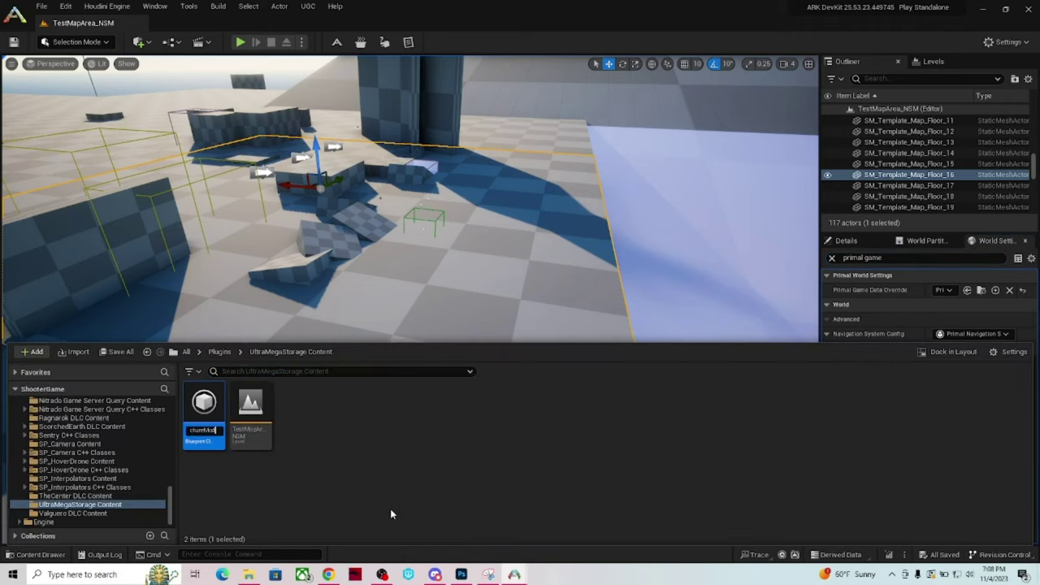
pyautogui.press('BackSpace')
pyautogui.press('BackSpace')
pyautogui.press('BackSpace')
pyautogui.press('BackSpace')
pyautogui.press('BackSpace')
pyautogui.press('BackSpace')
pyautogui.press('BackSpace')
pyautogui.press('BackSpace')
pyautogui.press('BackSpace')
pyautogui.press('BackSpace')
pyautogui.press('BackSpace')
pyautogui.press('BackSpace')
pyautogui.write('UltraMegaStorage')
pyautogui.press('Return')
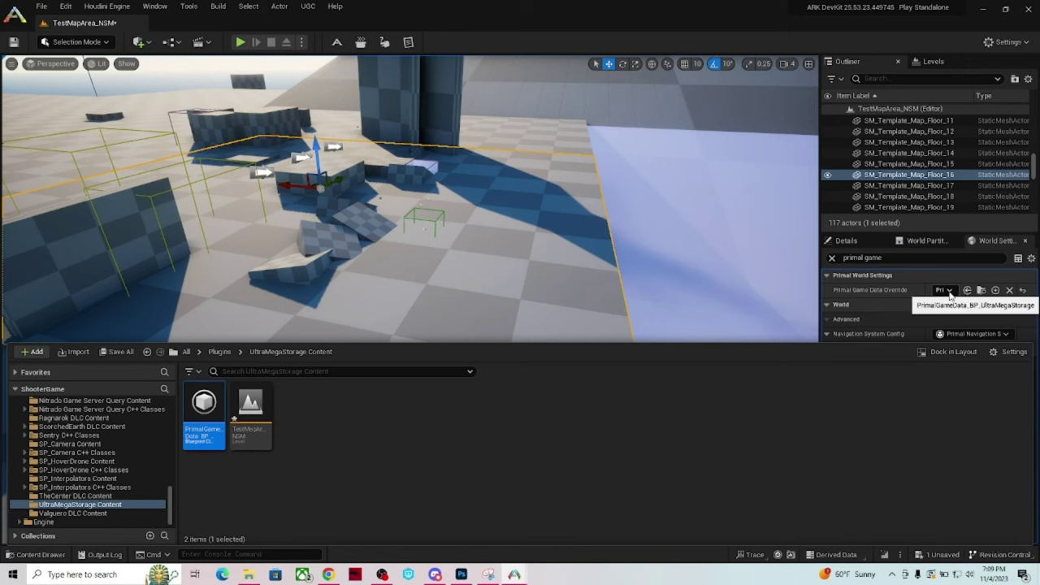
pyautogui.click(552, 282)
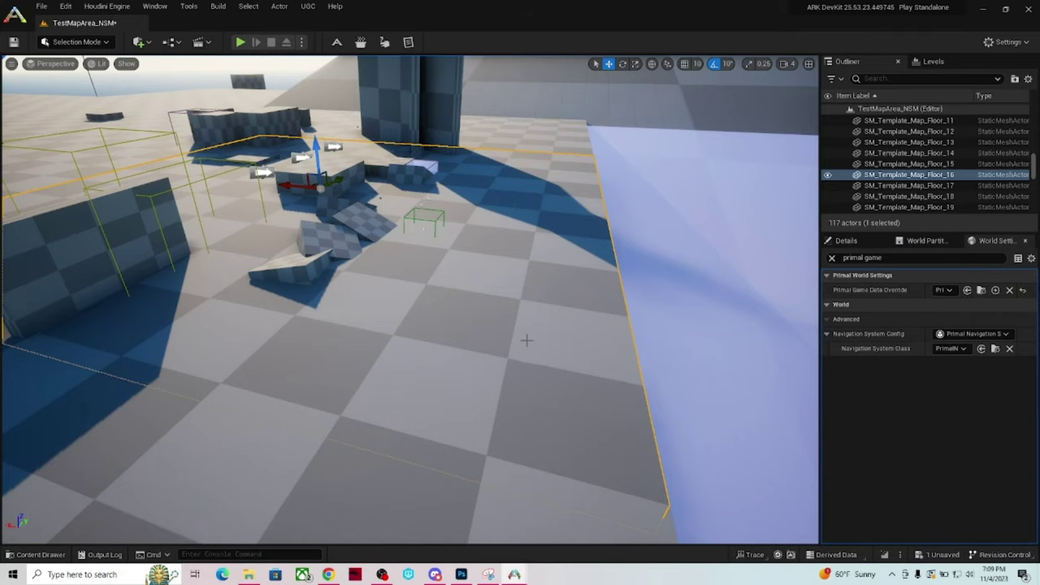
pyautogui.moveTo(120, 429)
pyautogui.mouseDown(button='right')
pyautogui.moveTo(123, 394)
pyautogui.moveTo(97, 390)
pyautogui.moveTo(120, 428)
pyautogui.moveTo(154, 419)
pyautogui.moveTo(121, 428)
pyautogui.mouseUp(button='right')
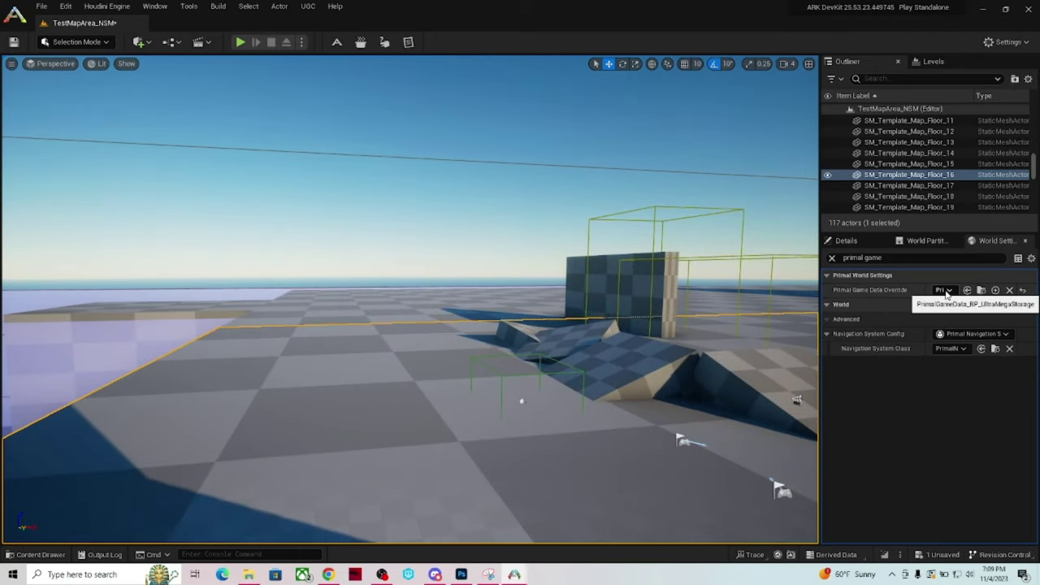
pyautogui.moveTo(372, 410)
pyautogui.mouseDown(button='right')
pyautogui.moveTo(309, 405)
pyautogui.moveTo(325, 422)
pyautogui.moveTo(367, 411)
pyautogui.mouseUp(button='right')
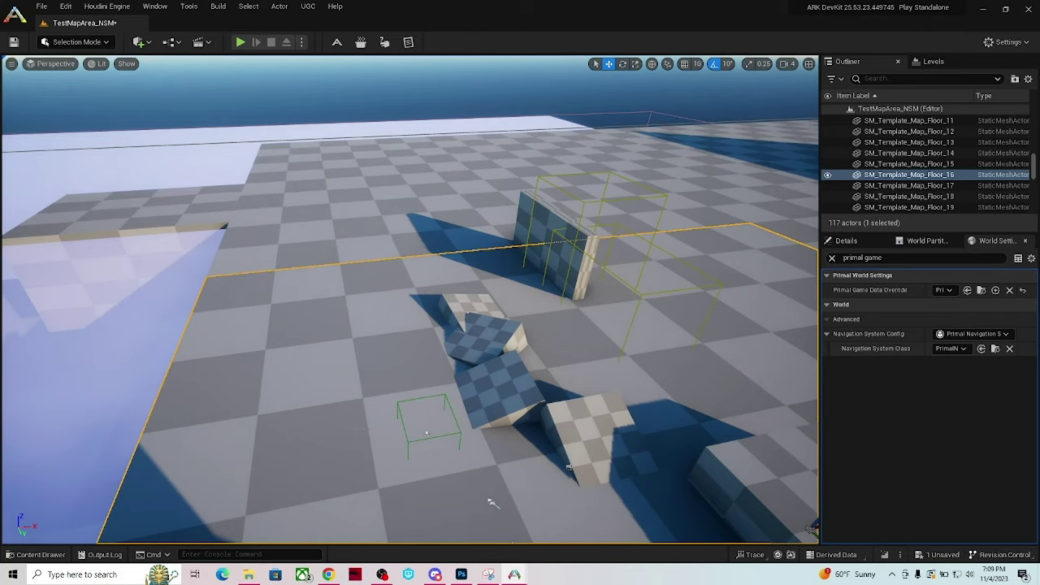
pyautogui.hotkey('ctrl', 'space')
pyautogui.moveTo(212, 437)
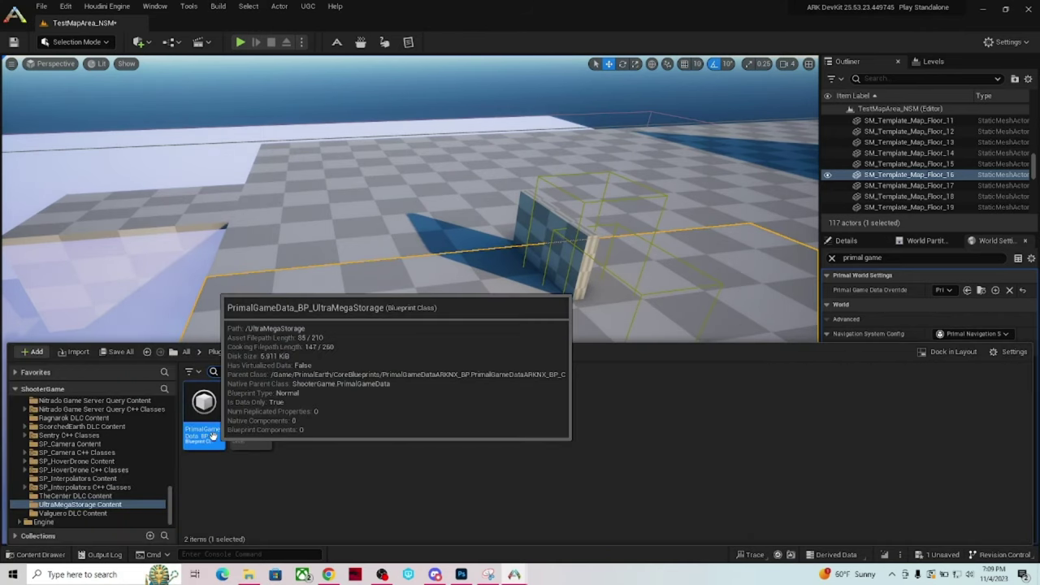
# - Add a Miscellaneous Data Asset in the Content folder using the ModDataAsset class
pyautogui.rightClick(361, 433)
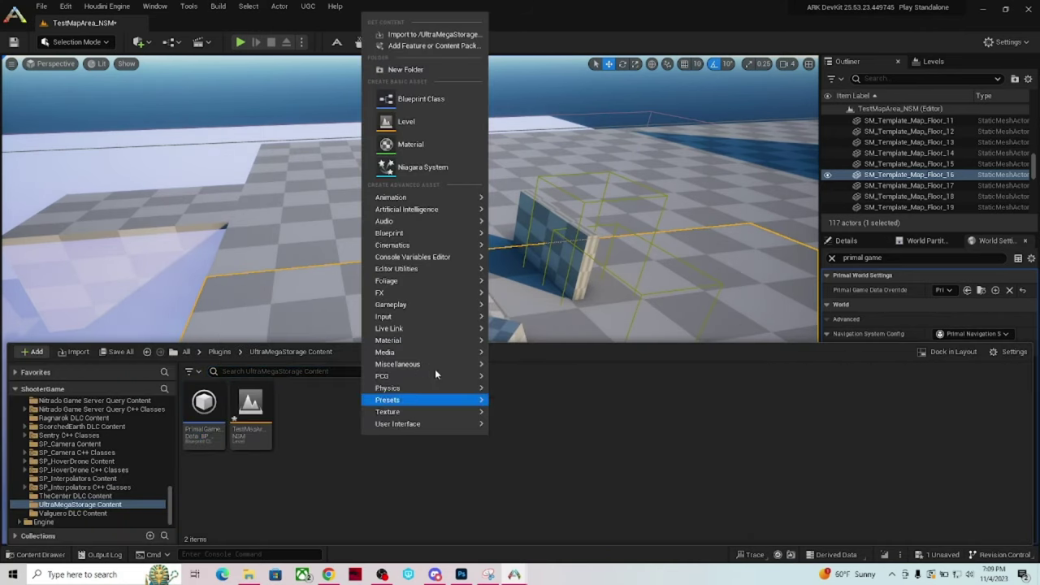
pyautogui.moveTo(421, 367)
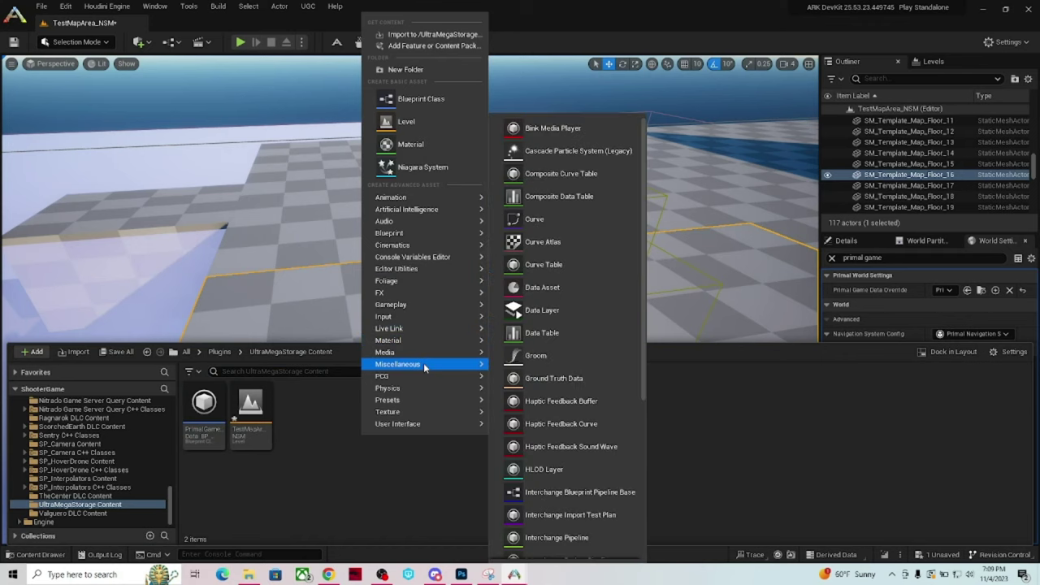
pyautogui.click(553, 288)
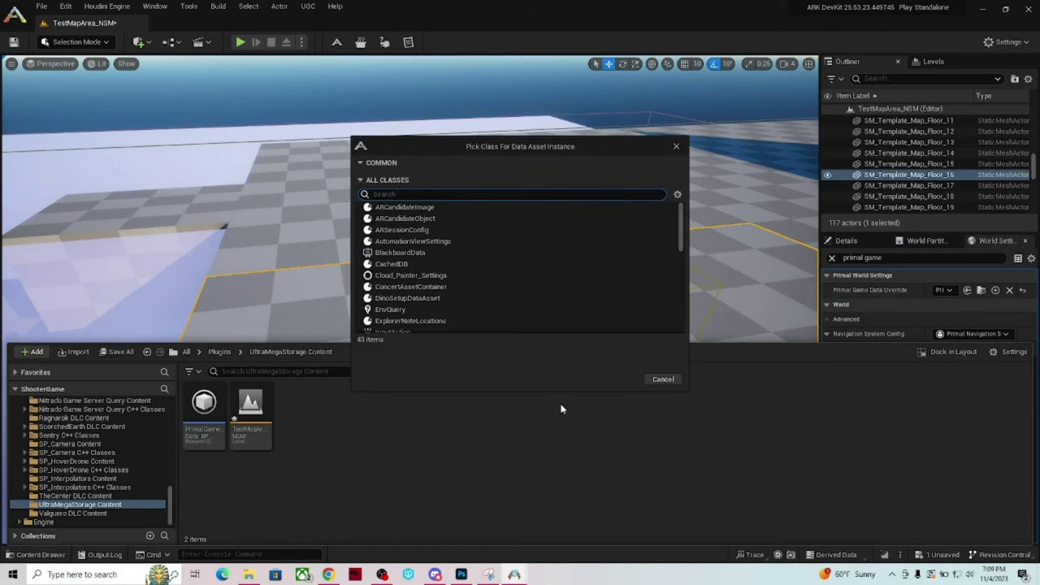
pyautogui.write('mod')
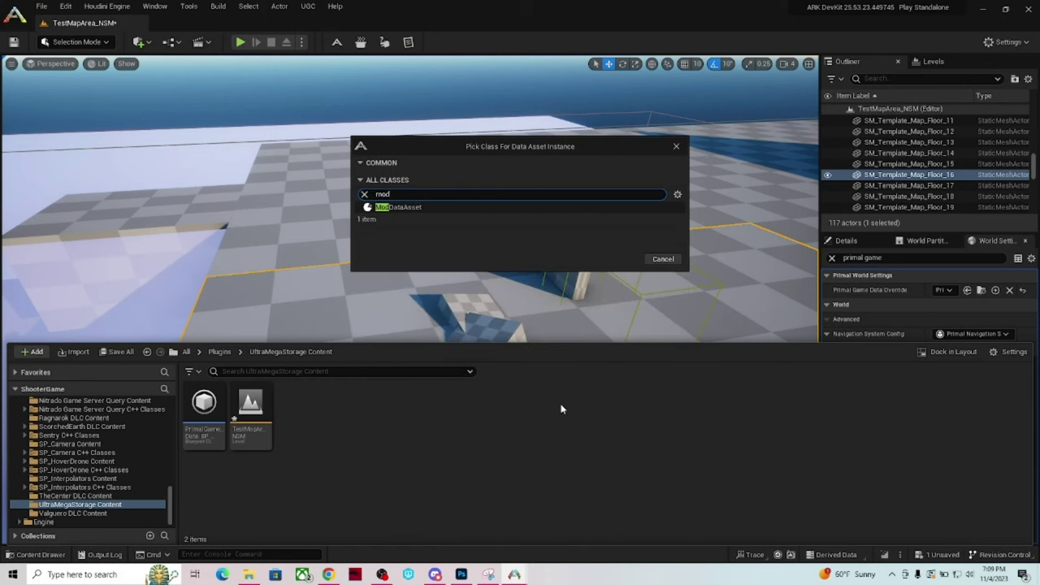
pyautogui.click(439, 207)
pyautogui.click(621, 259)
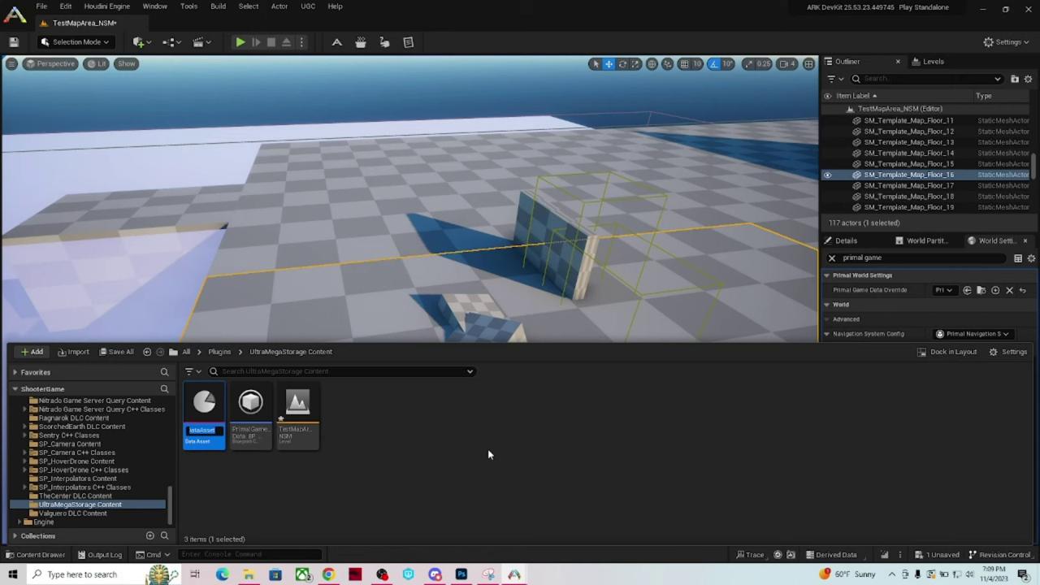
# - Append _UltraMegaStorage to the data asset's default name
pyautogui.press('End')
pyautogui.write('_UI')
pyautogui.write('traMe')
pyautogui.write('gaStor')
pyautogui.write('age')
pyautogui.press('Return')
# - Replace 'New' with 'Mod' so the asset reads ModDataAsset_UltraMegaStorage
pyautogui.moveTo(258, 436)
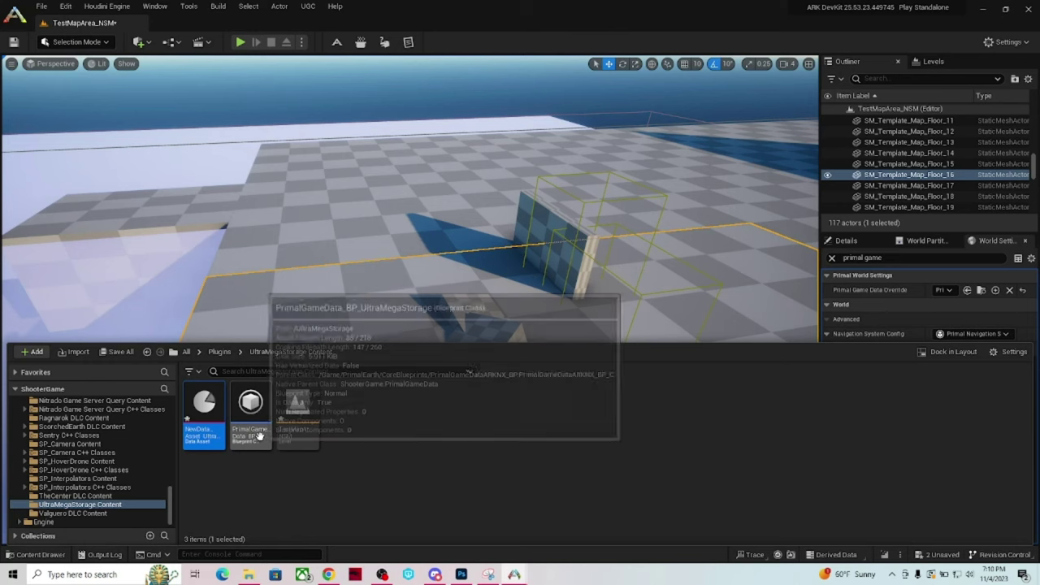
pyautogui.moveTo(209, 439)
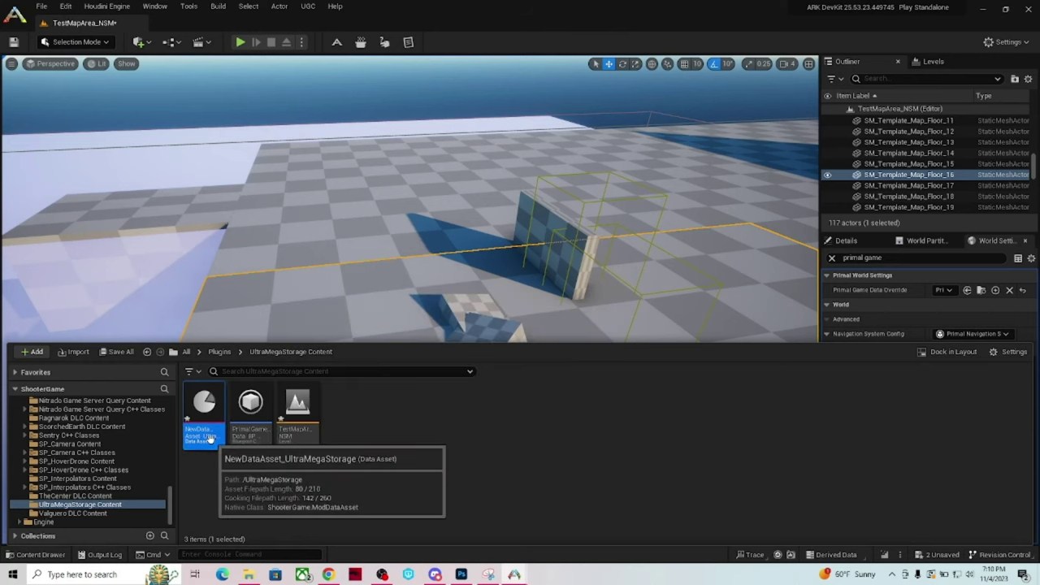
pyautogui.click(210, 437)
pyautogui.press('Home')
pyautogui.press('Right')
pyautogui.press('Right')
pyautogui.press('BackSpace')
pyautogui.press('BackSpace')
pyautogui.press('BackSpace')
pyautogui.write('Mod')
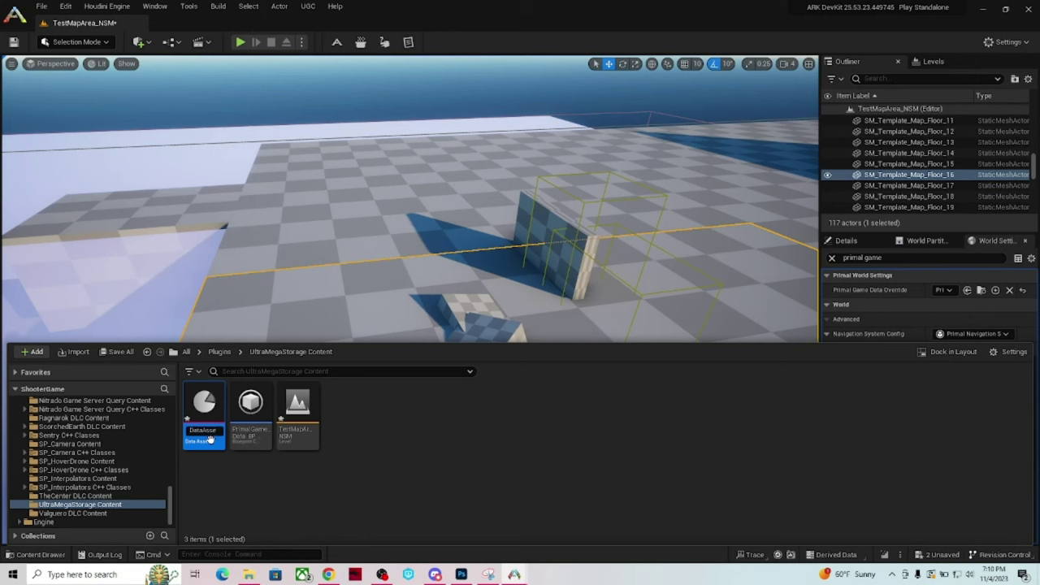
pyautogui.press('Return')
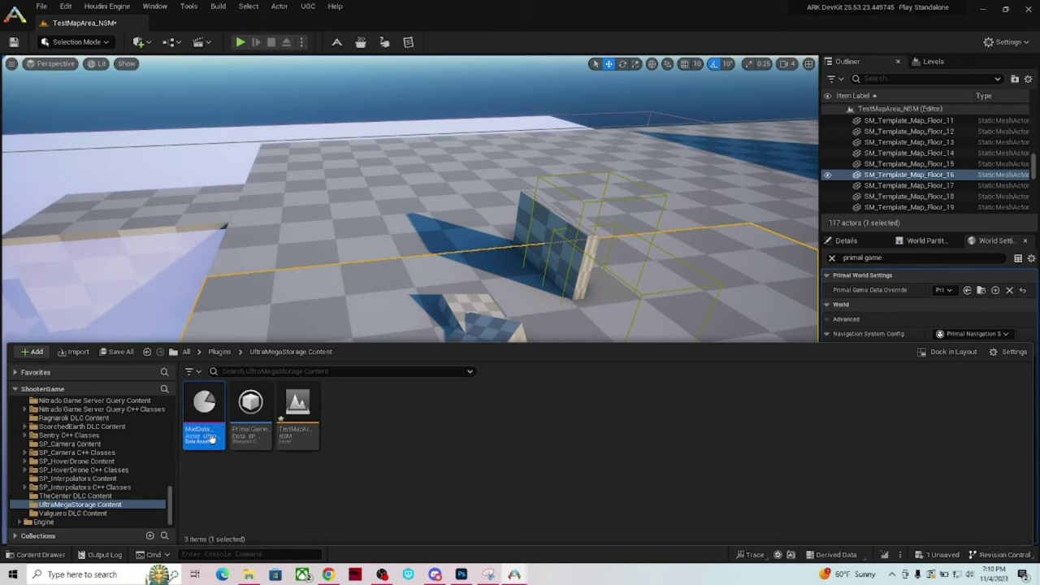